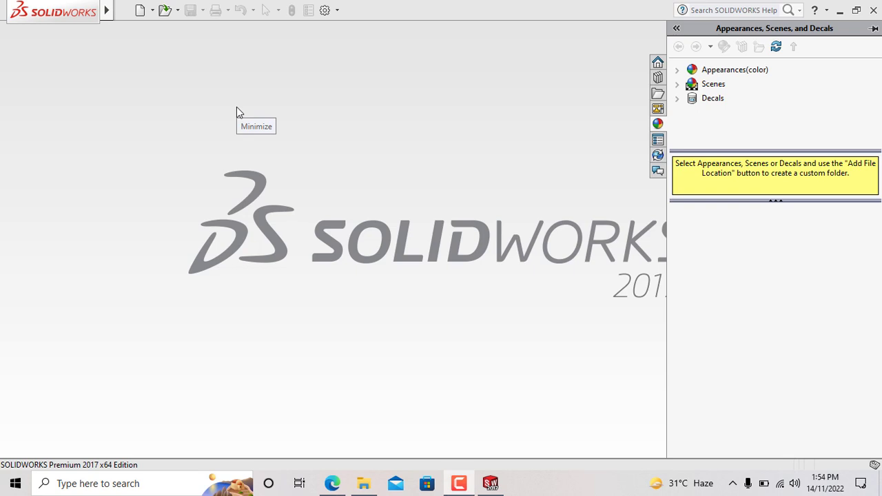
Open the New SOLIDWORKS Document dialog with Part chosen as the document type
click(141, 11)
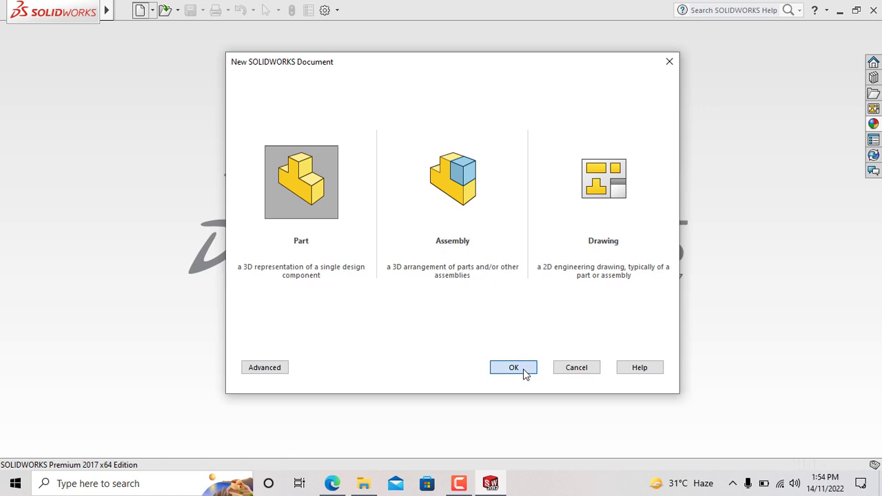
Create a new part and draw a circle centred on the origin on the Top Plane
click(522, 369)
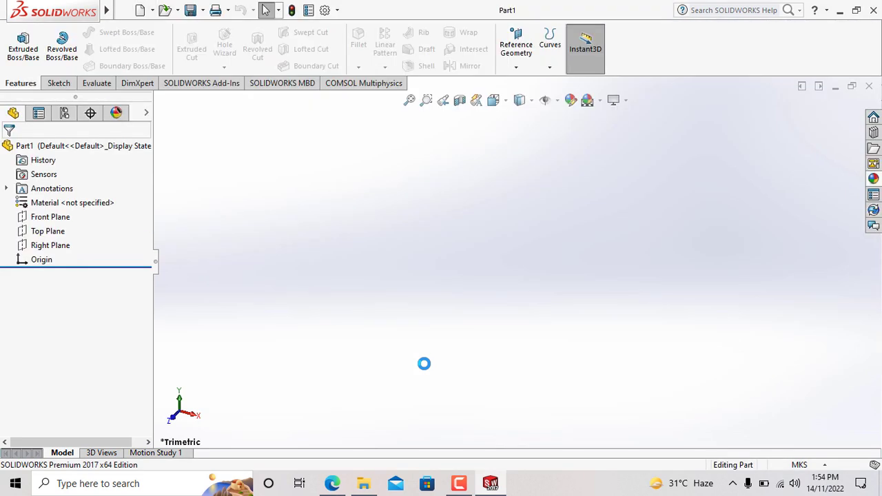
click(47, 233)
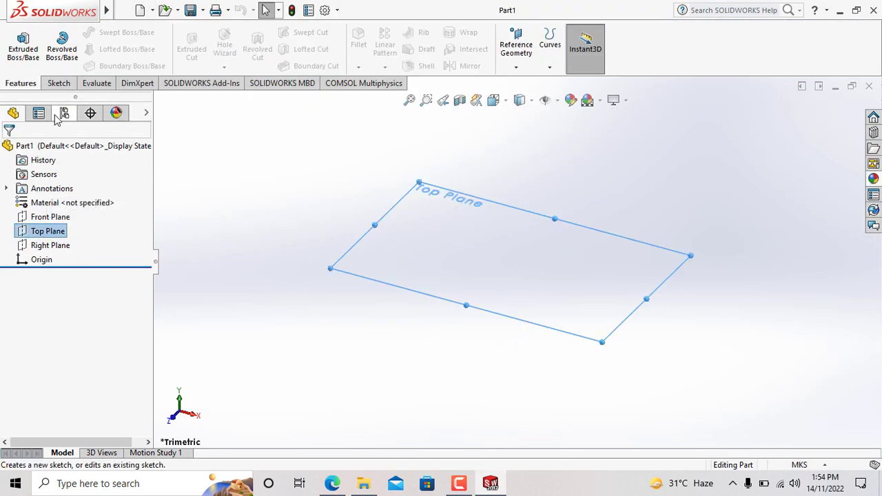
click(67, 83)
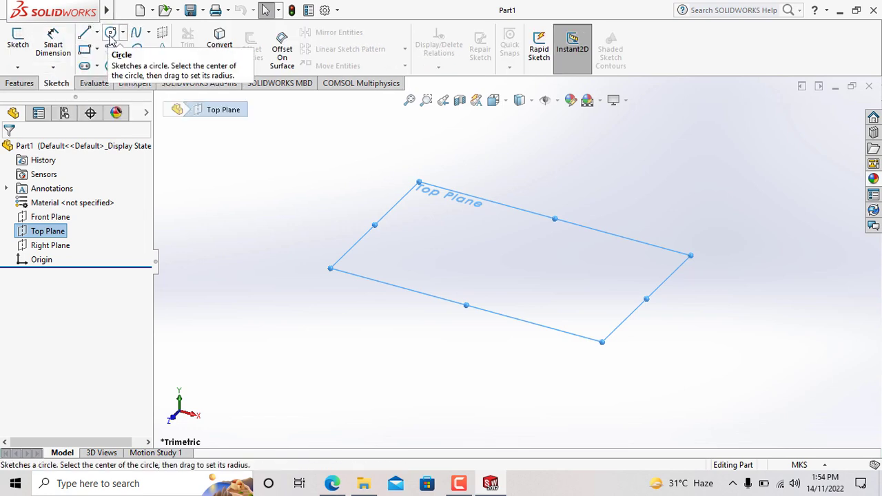
click(110, 33)
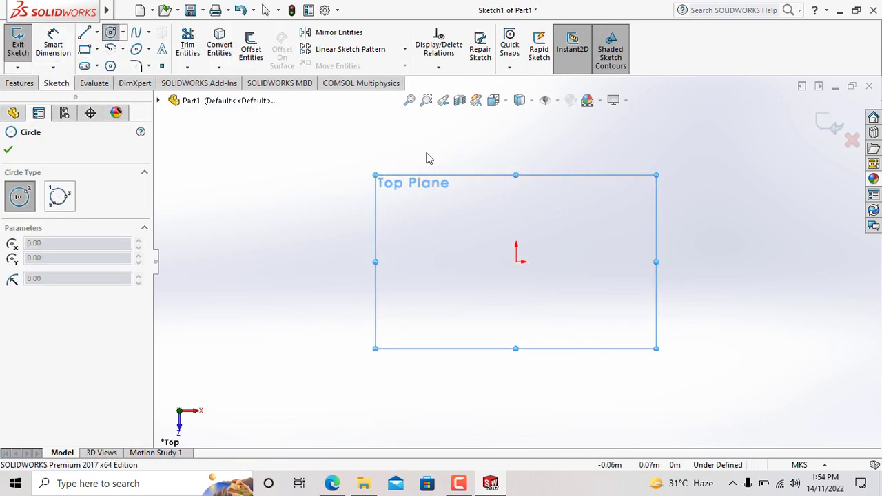
click(515, 261)
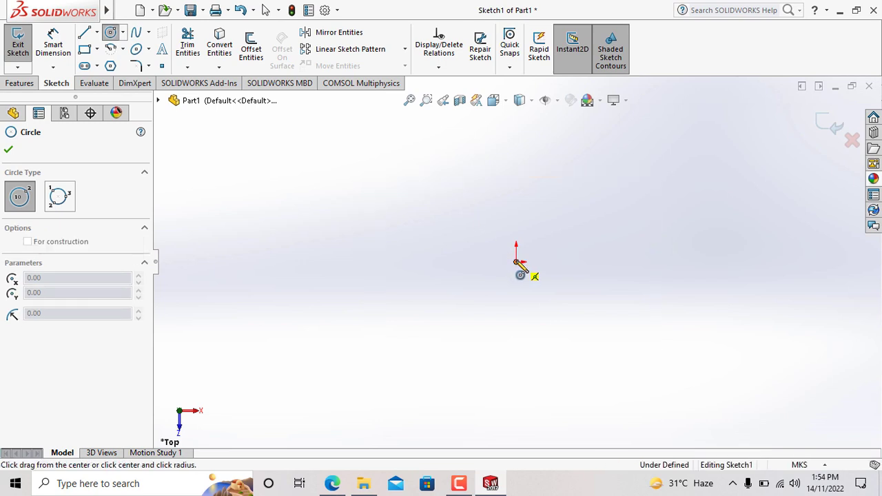
click(572, 249)
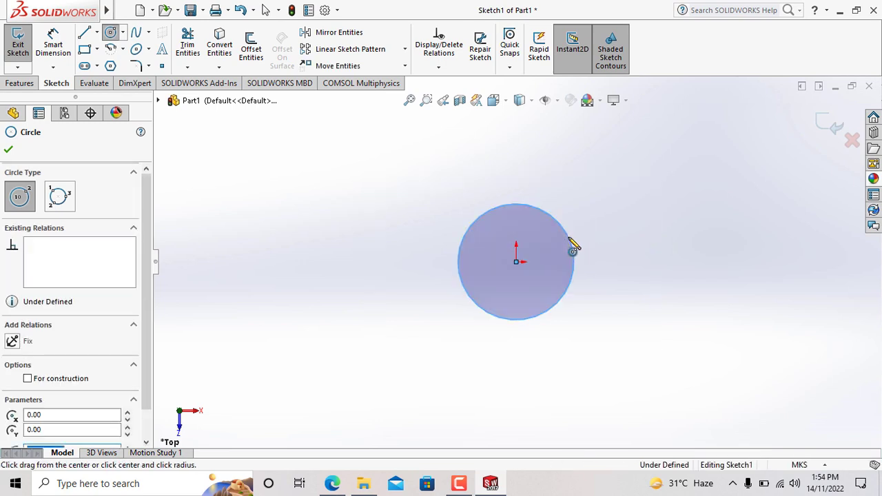
Set the document units to MMGS (millimetre, gram, second) in Document Properties
click(324, 11)
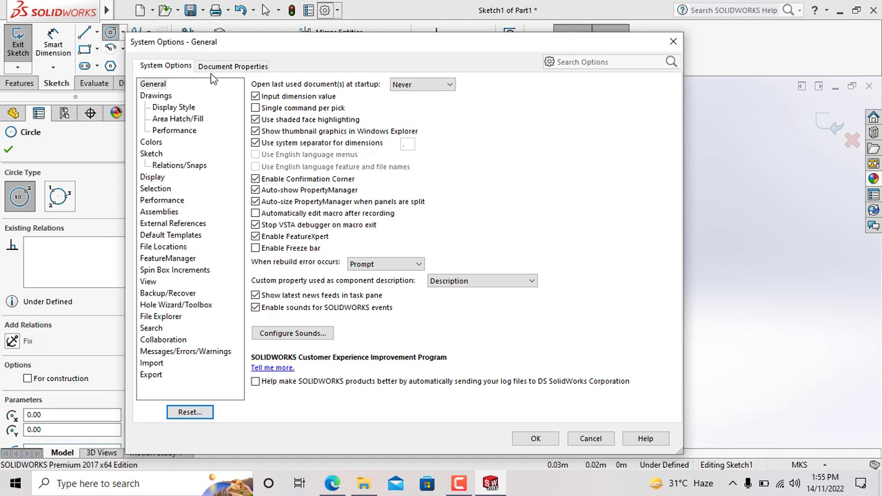
click(235, 67)
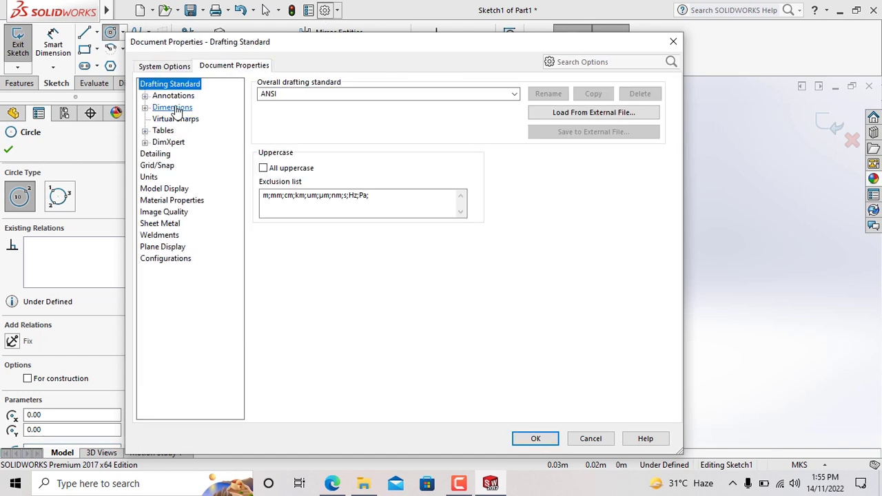
click(173, 108)
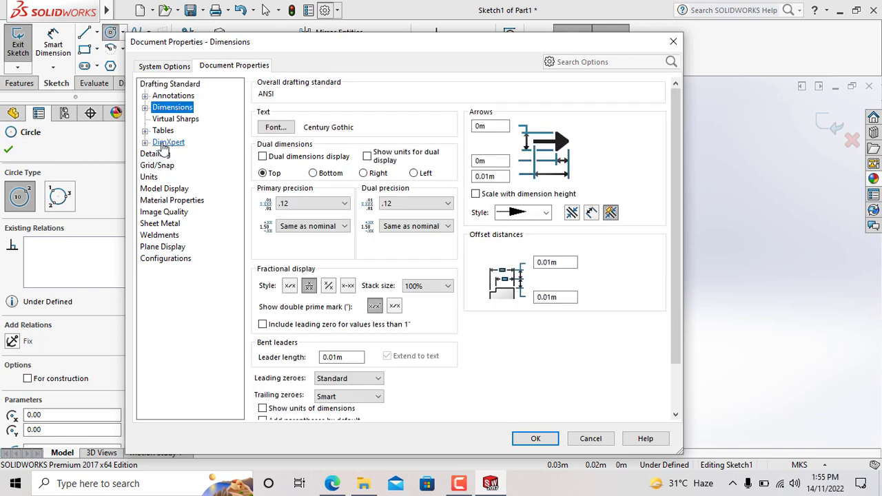
click(149, 178)
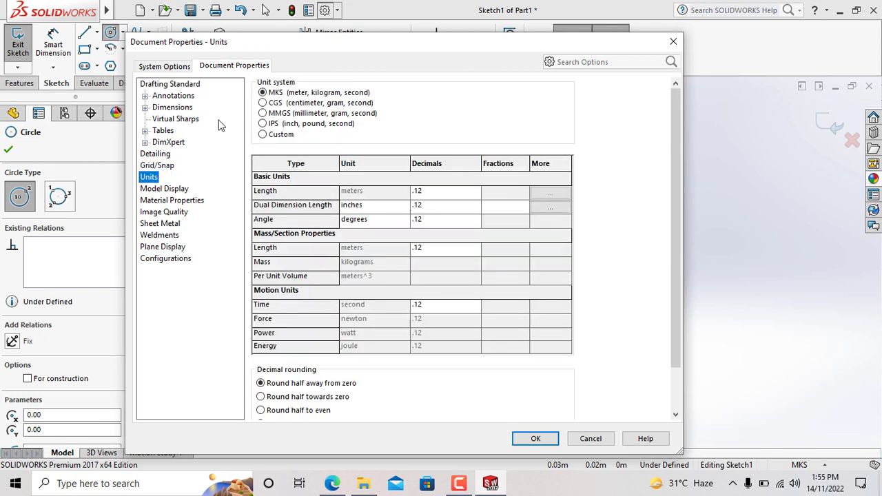
click(278, 113)
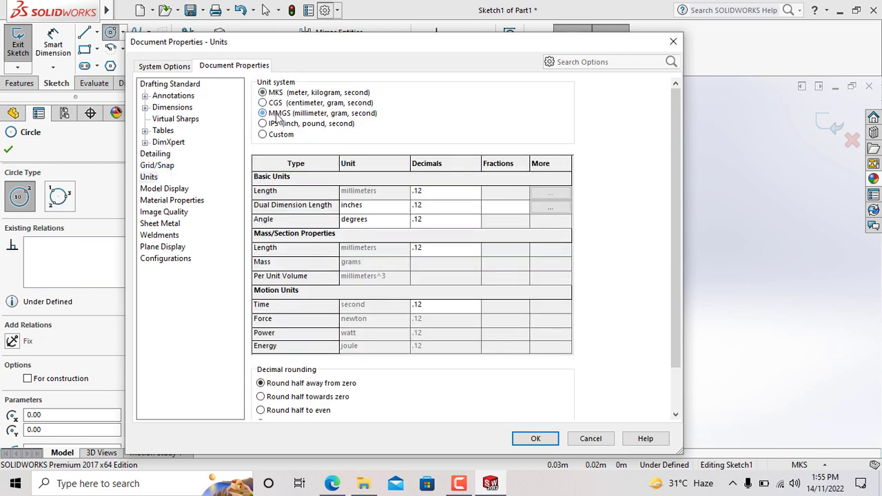
click(536, 439)
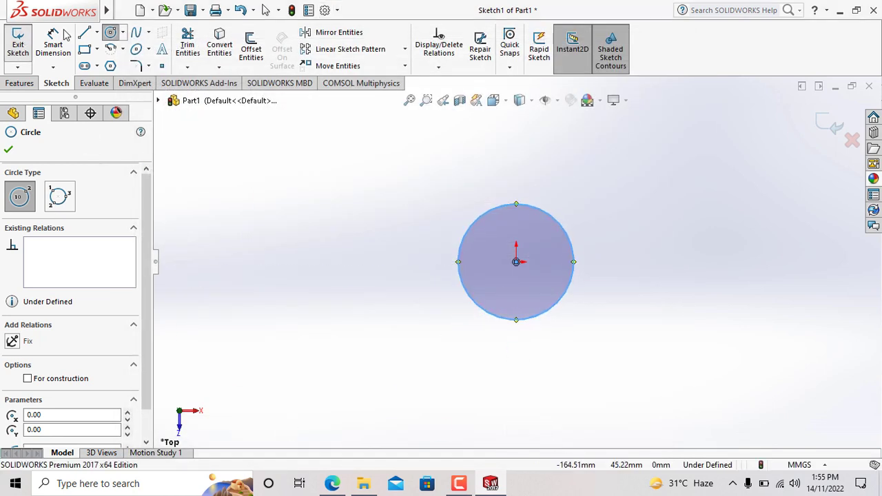
Exit the sketch and change the circle's radius to 100 mm
click(18, 43)
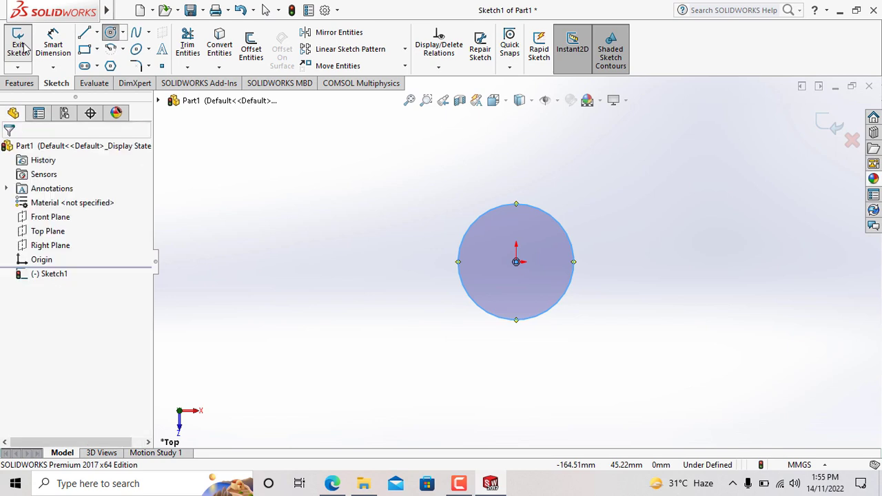
click(484, 212)
double_click(484, 212)
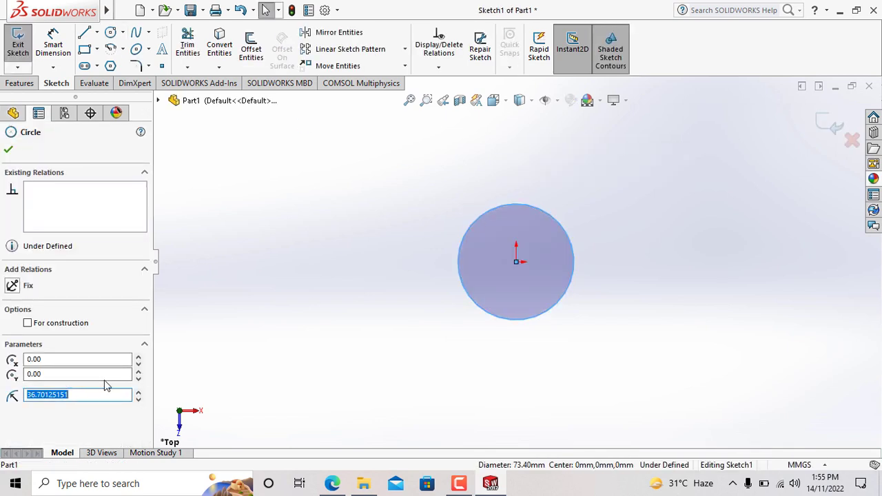
text(200)
key(Return)
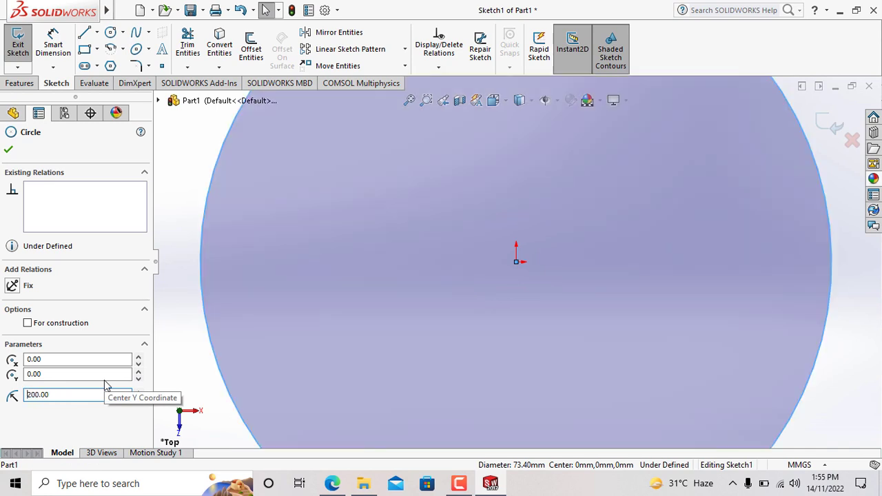
key(f)
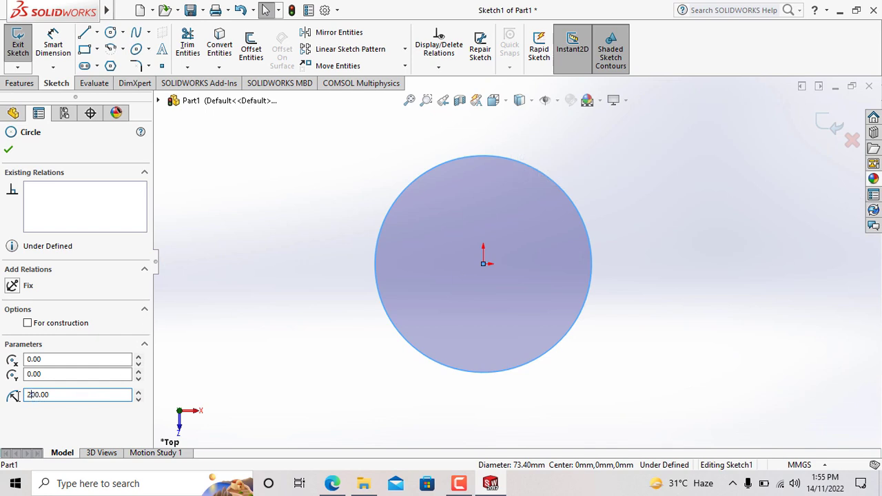
text(1)
key(Return)
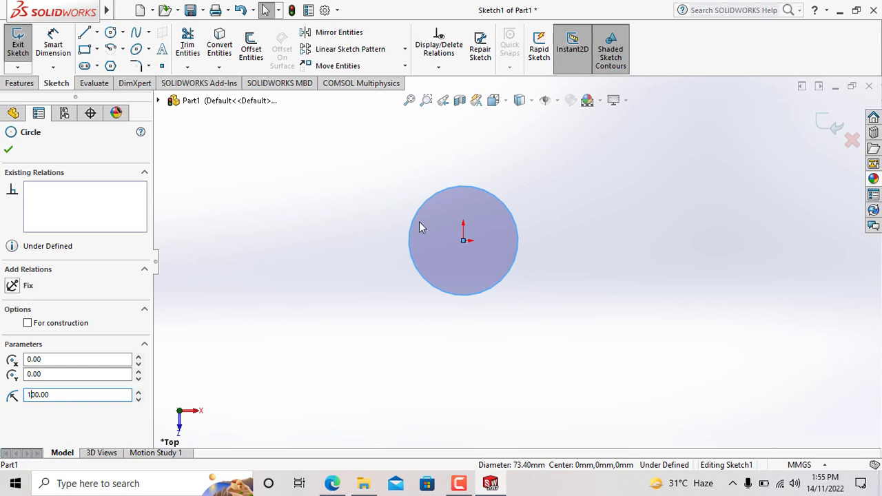
click(27, 88)
Extrude the 100 mm circle 30 mm into a solid disc and clear the selection
click(14, 52)
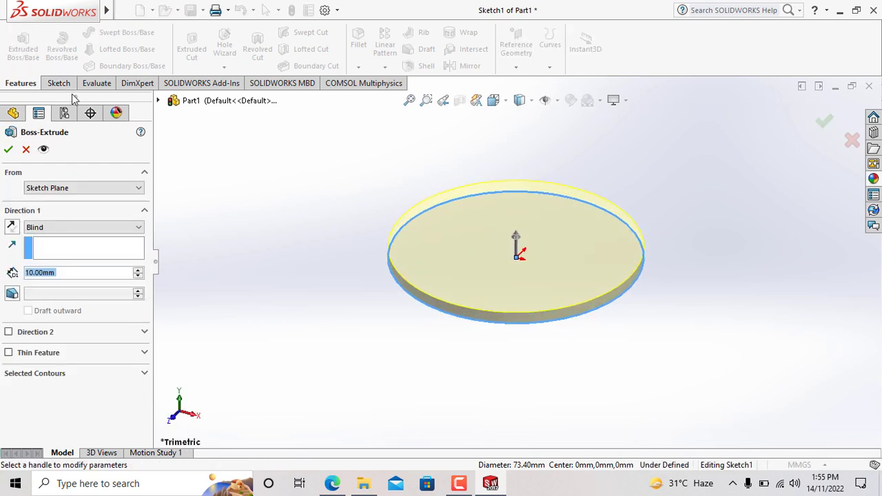
text(30)
key(Return)
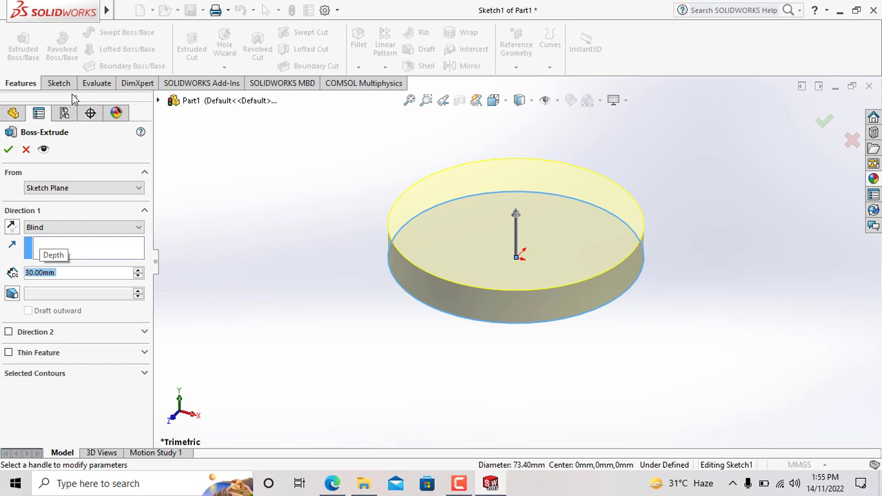
click(8, 152)
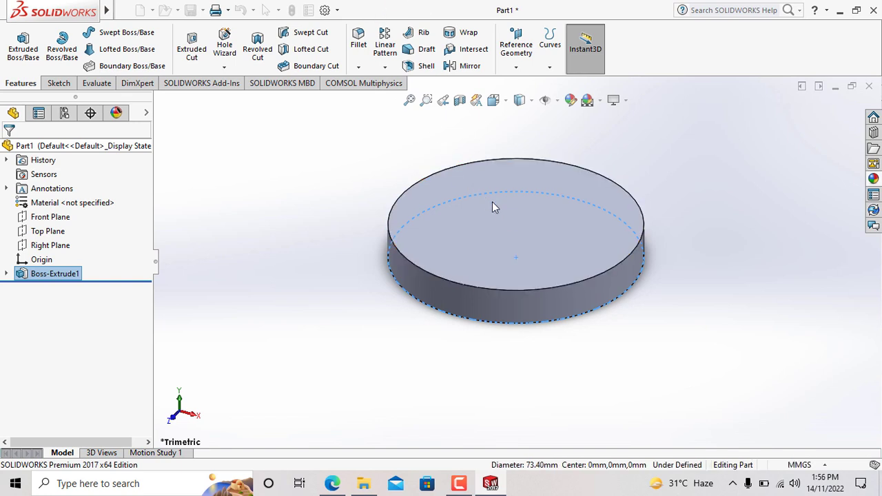
drag(802, 386, 513, 253)
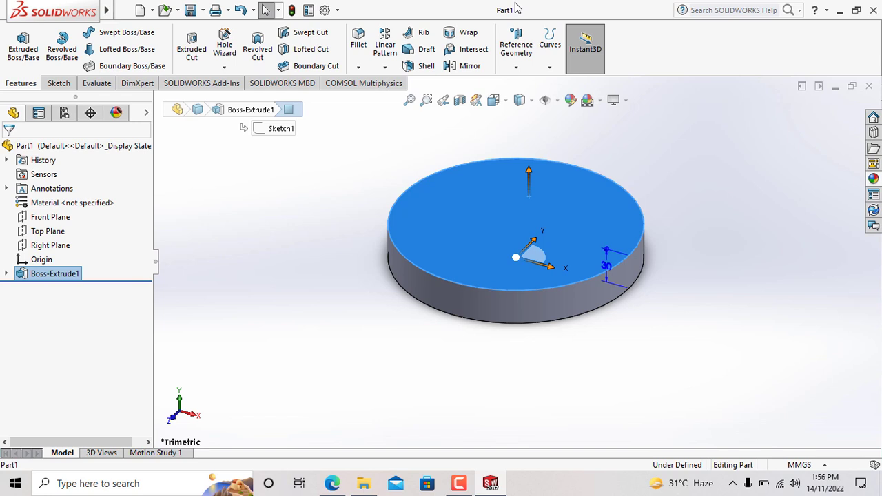
Start a Chamfer on the disc's top face with 20 mm distance at 45°
click(359, 67)
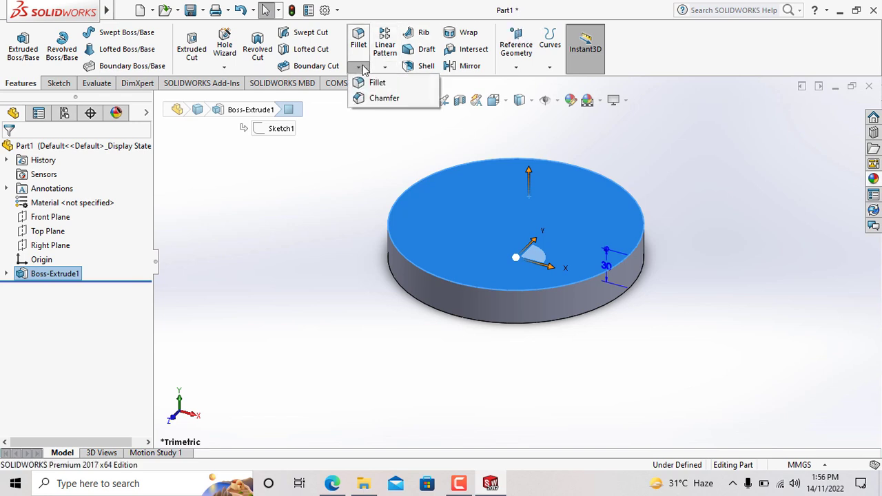
click(363, 100)
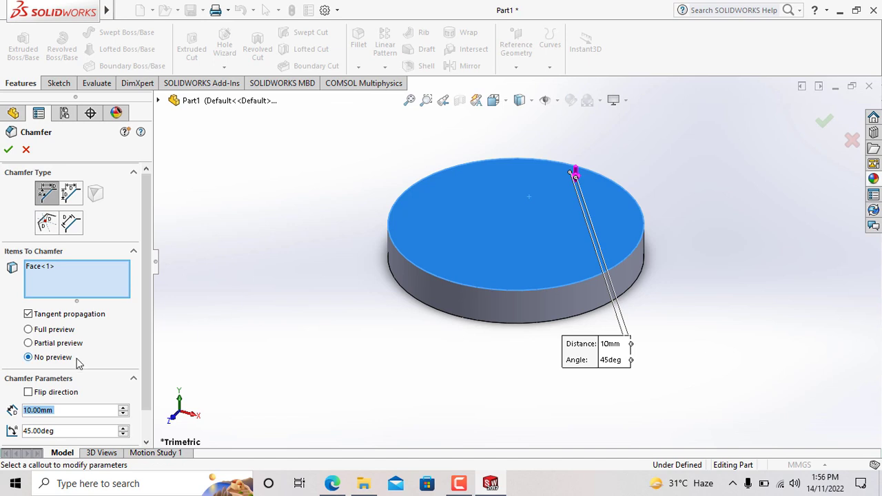
text(20)
key(Return)
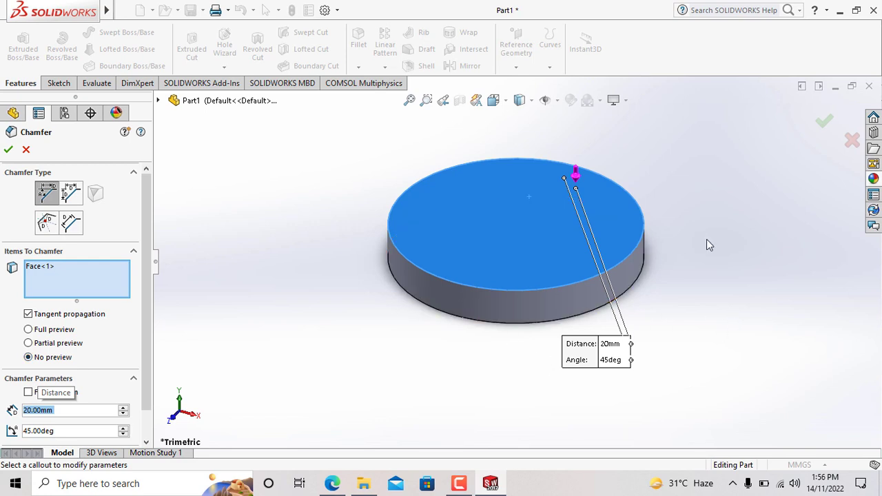
click(698, 290)
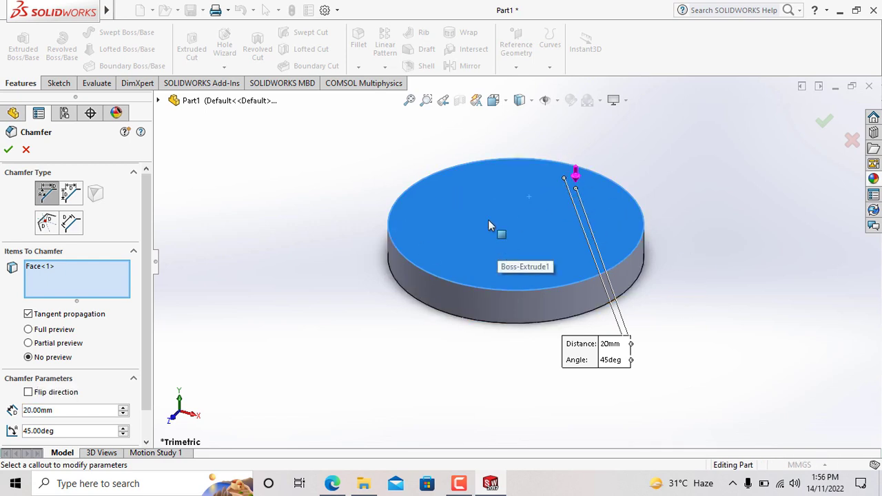
right_click(403, 127)
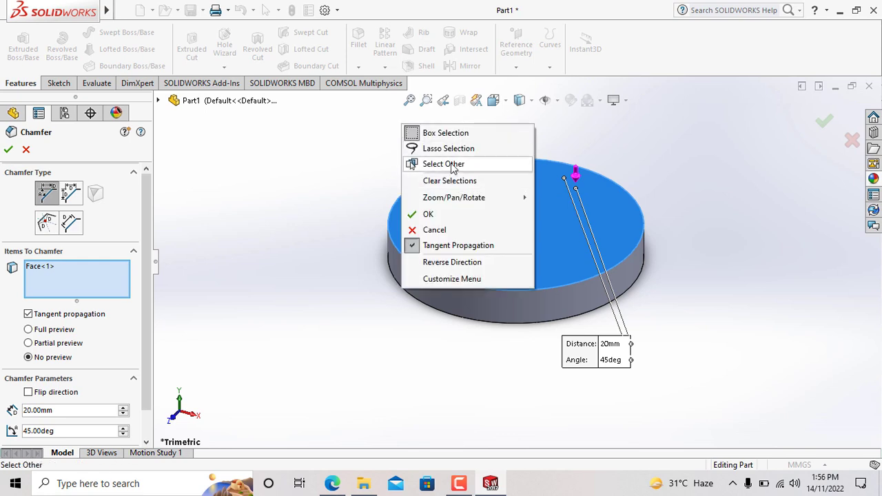
mouse_move(454, 198)
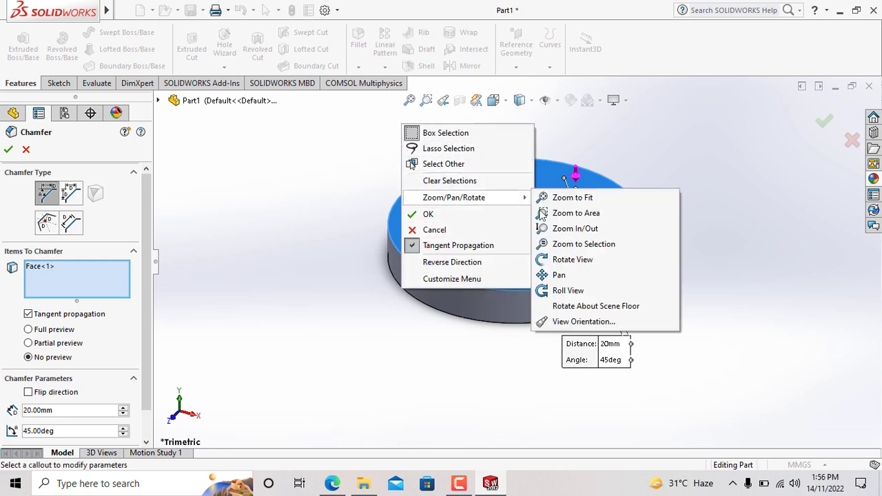
click(572, 257)
mouse_move(692, 193)
mouse_down()
mouse_move(617, 229)
mouse_move(633, 154)
mouse_move(639, 188)
mouse_move(409, 366)
mouse_up()
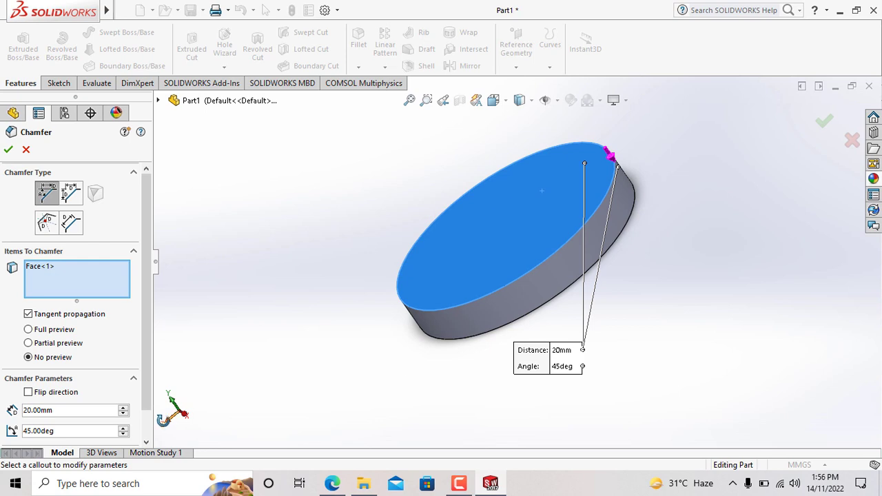
click(166, 421)
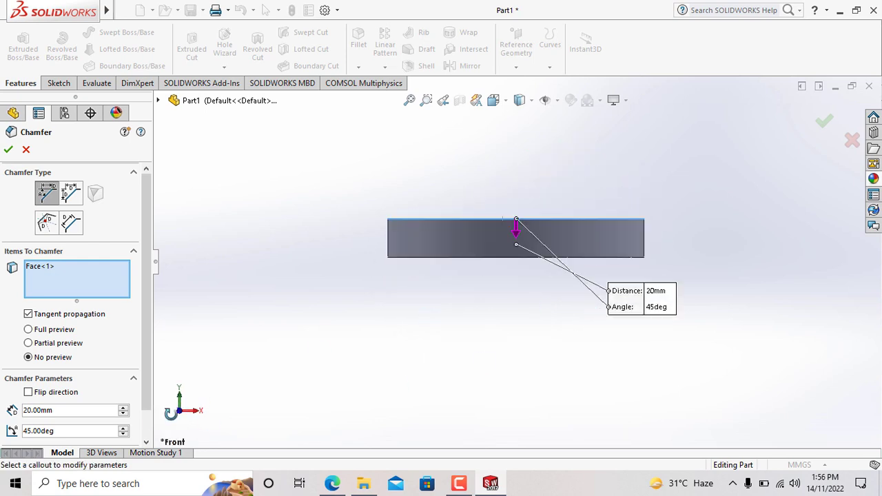
click(195, 411)
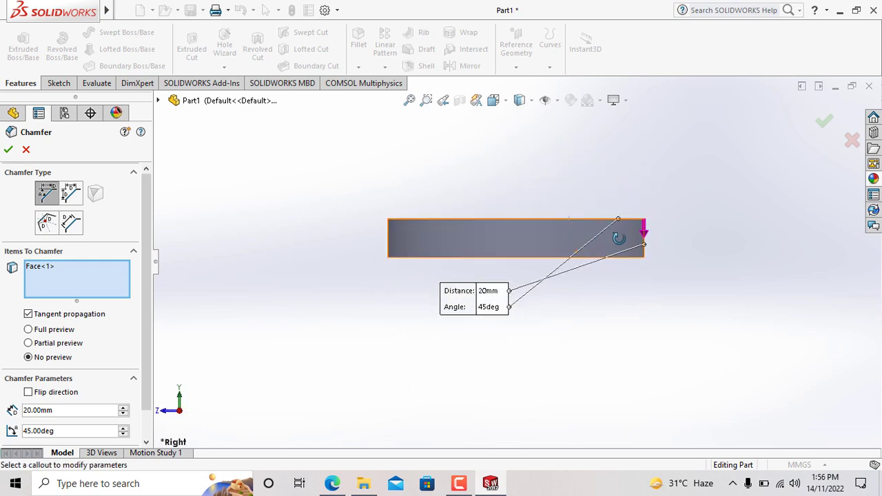
right_click(325, 175)
click(346, 233)
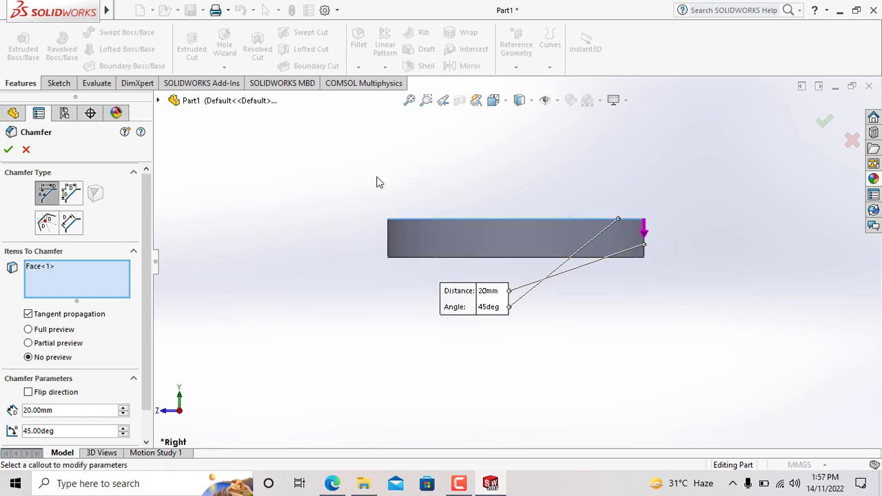
click(505, 104)
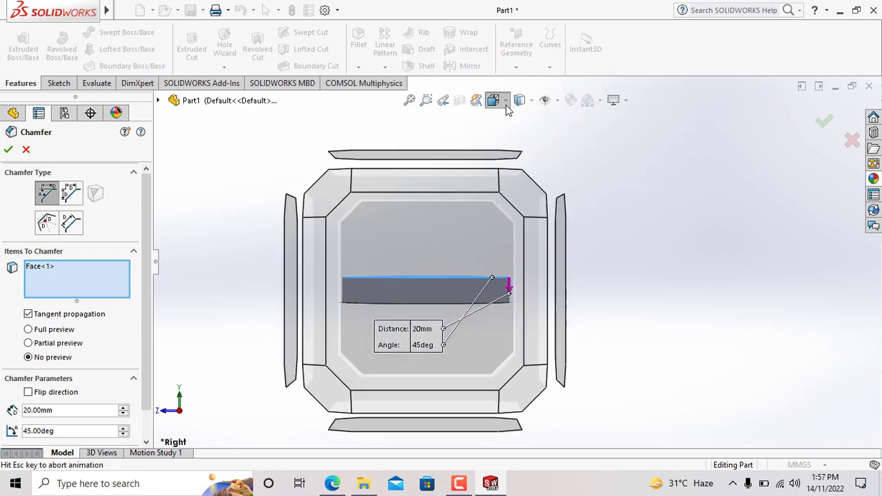
click(561, 118)
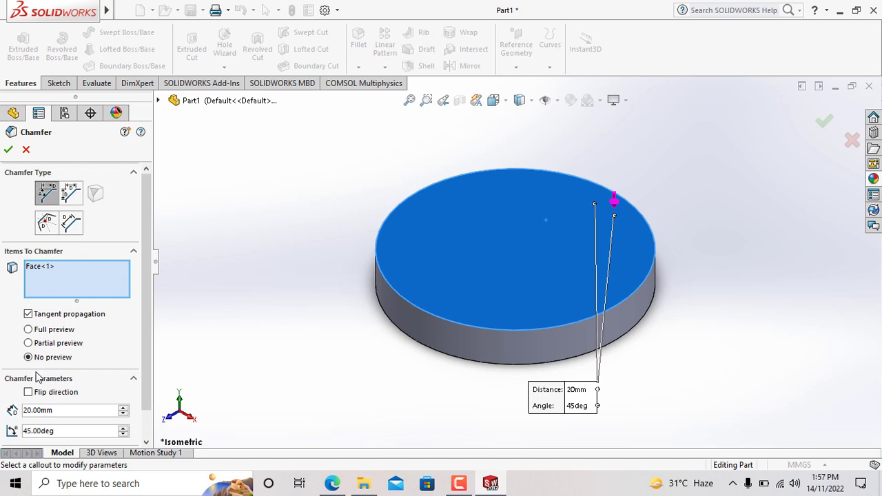
scroll(39, 377, down, 2)
Apply the 20 mm × 45° chamfer and view the disc from the right
click(8, 150)
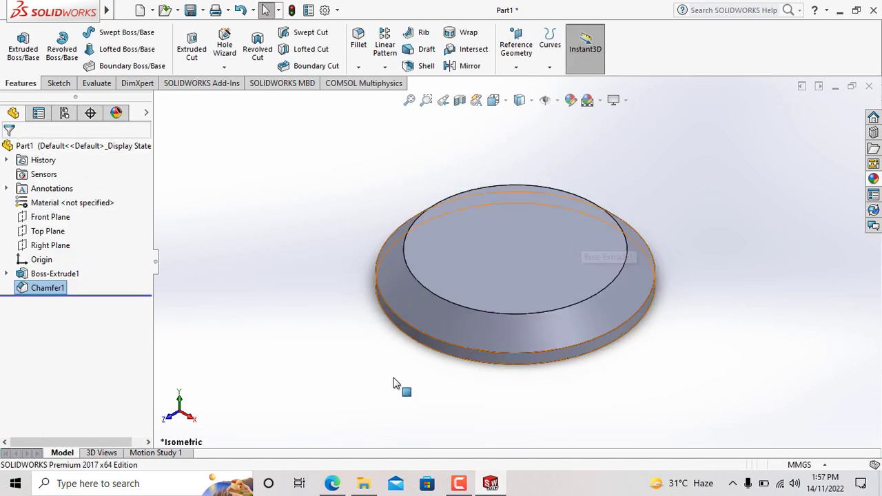
click(194, 419)
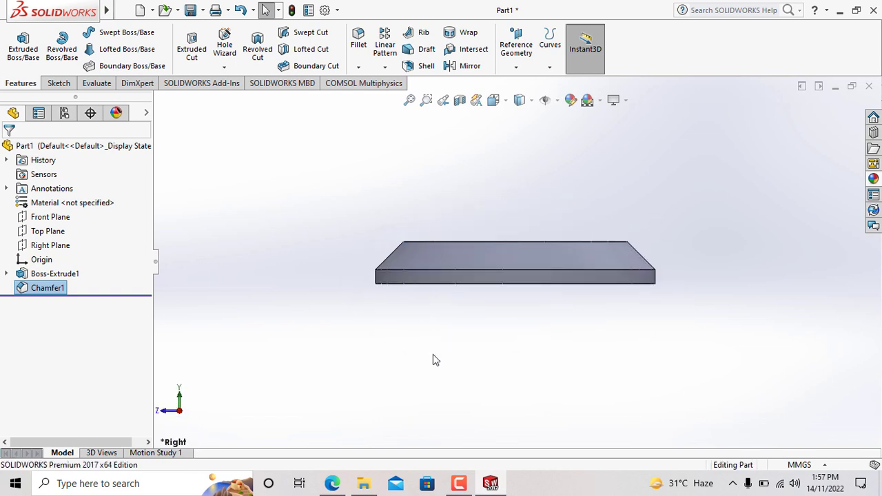
drag(433, 354, 472, 434)
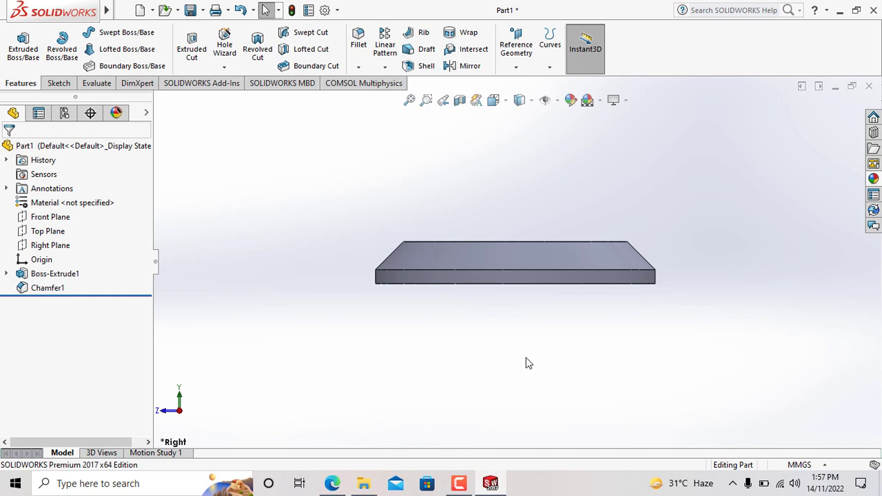
right_click(375, 143)
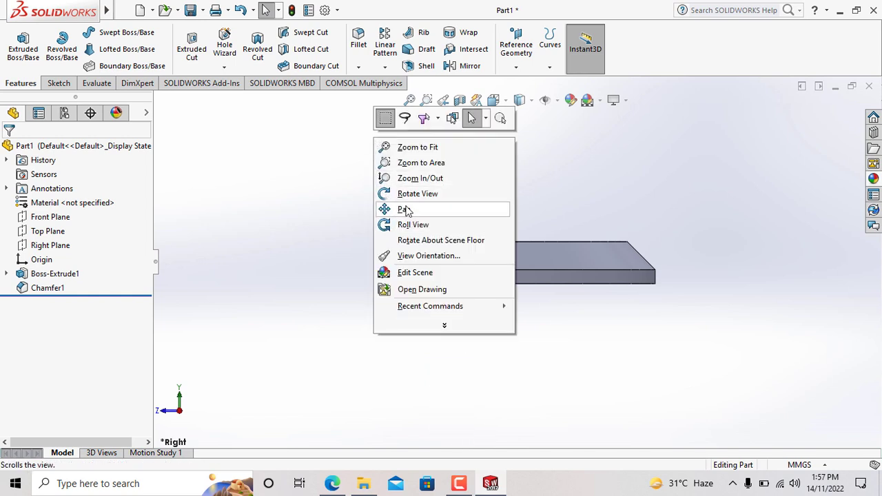
Return to the isometric view and select the disc's top face for sketching
click(366, 198)
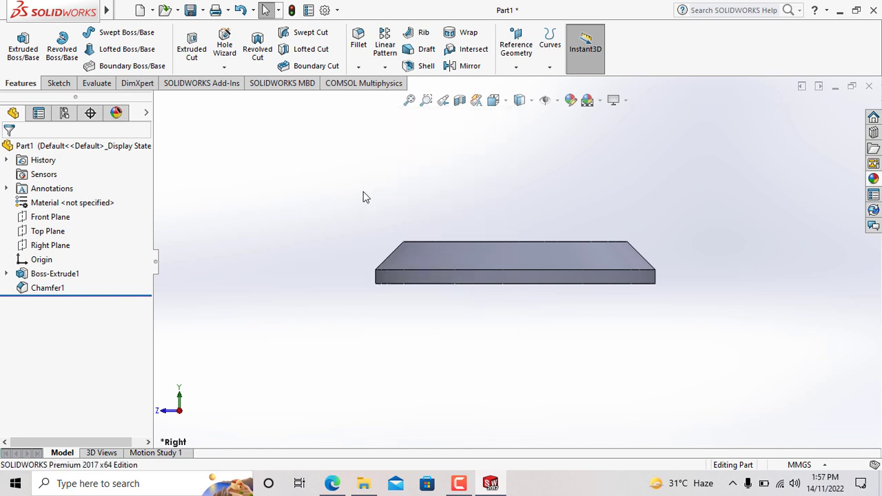
key(ctrl+7)
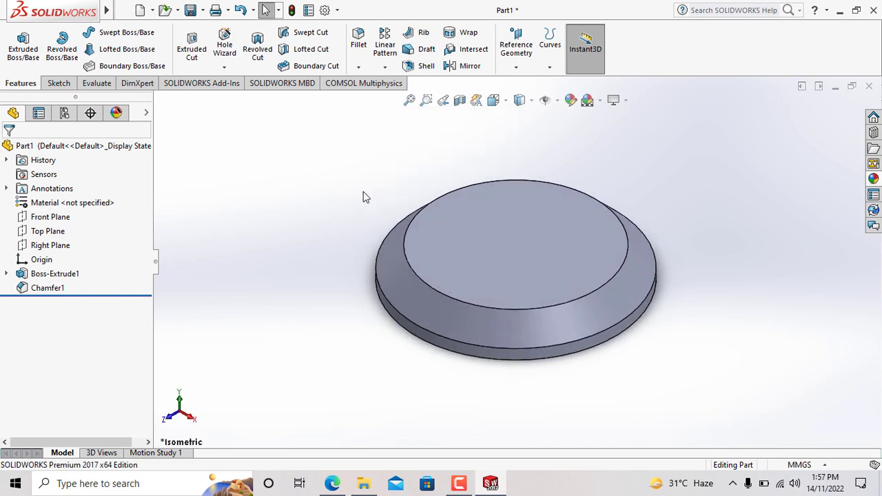
click(517, 232)
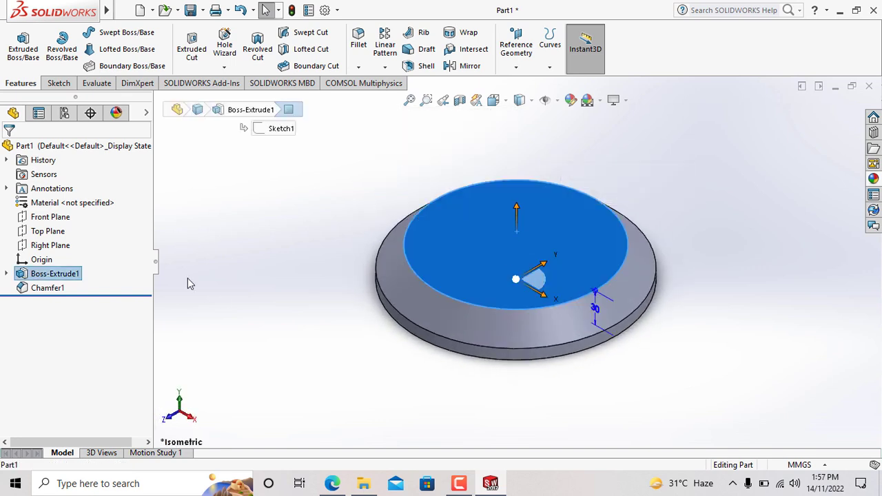
click(59, 86)
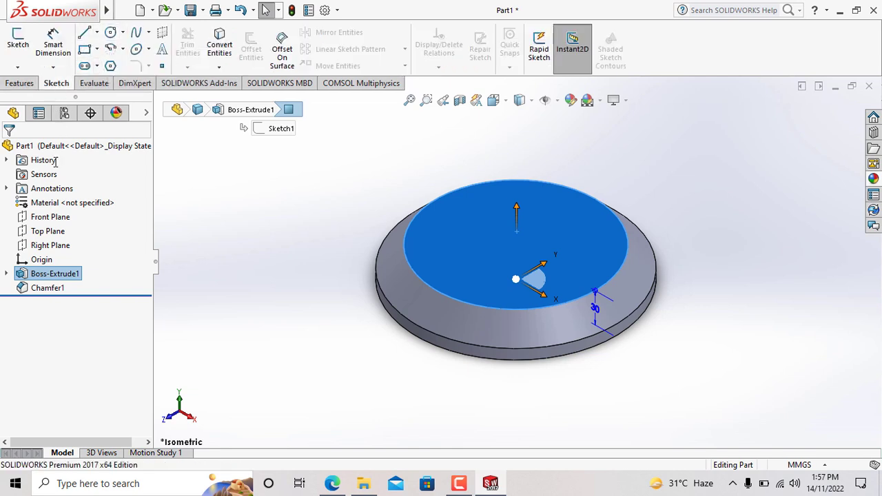
View the disc from the top and draw a small circle above its centre
right_click(48, 235)
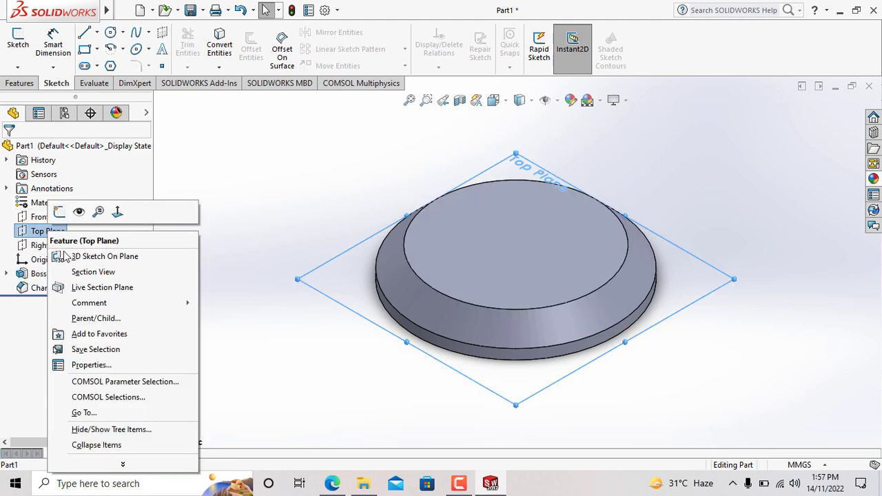
click(117, 211)
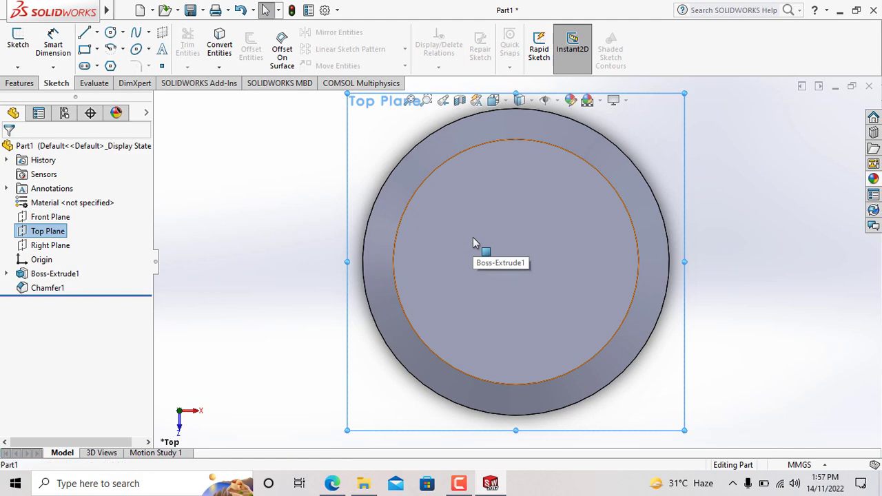
click(473, 237)
click(110, 33)
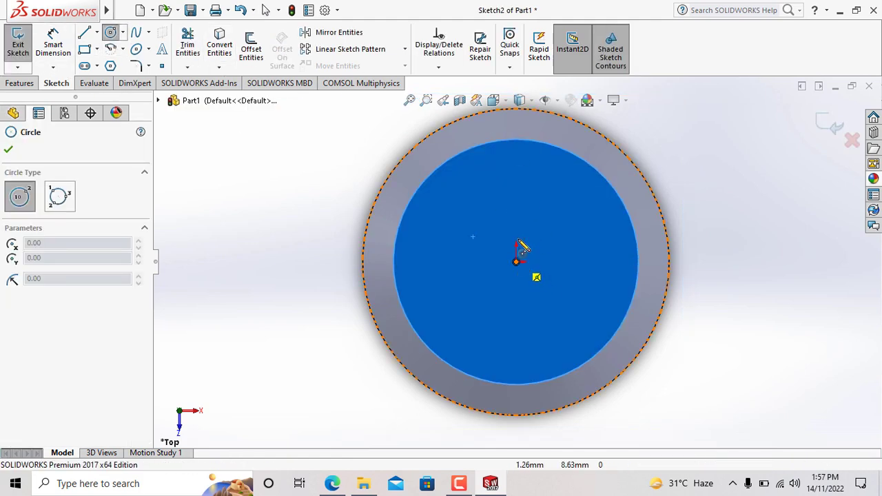
click(516, 196)
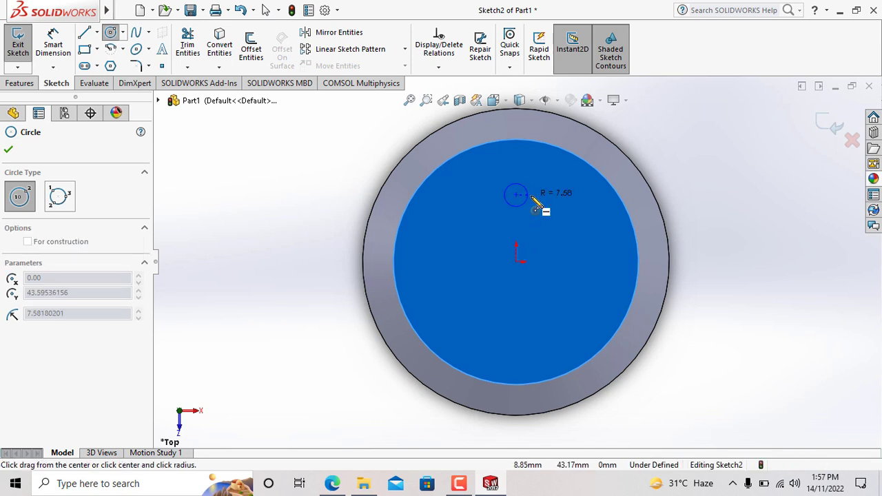
click(532, 197)
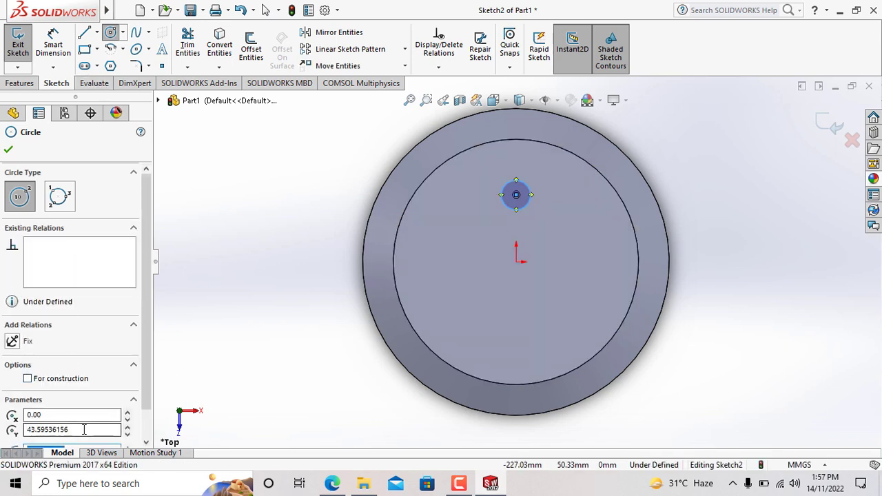
Position the circle at Y 40 with a 10 mm radius and confirm it
key(Tab)
text(40)
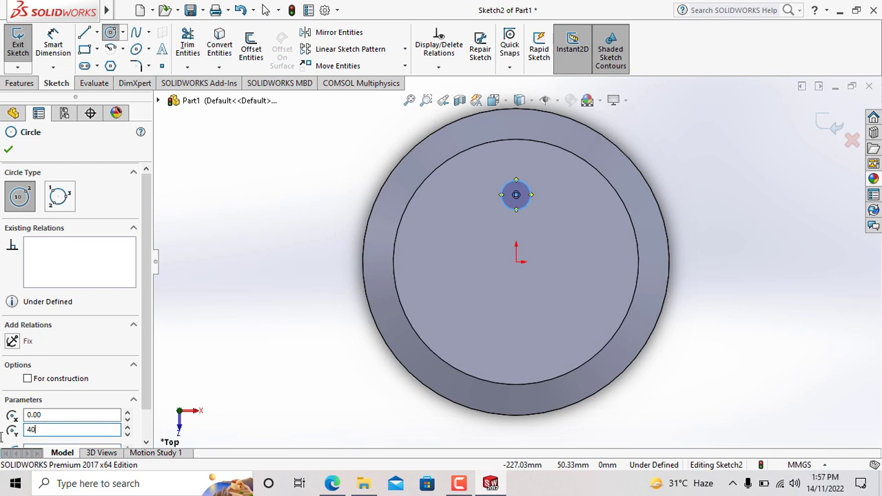
key(Return)
scroll(1, 433, down, 2)
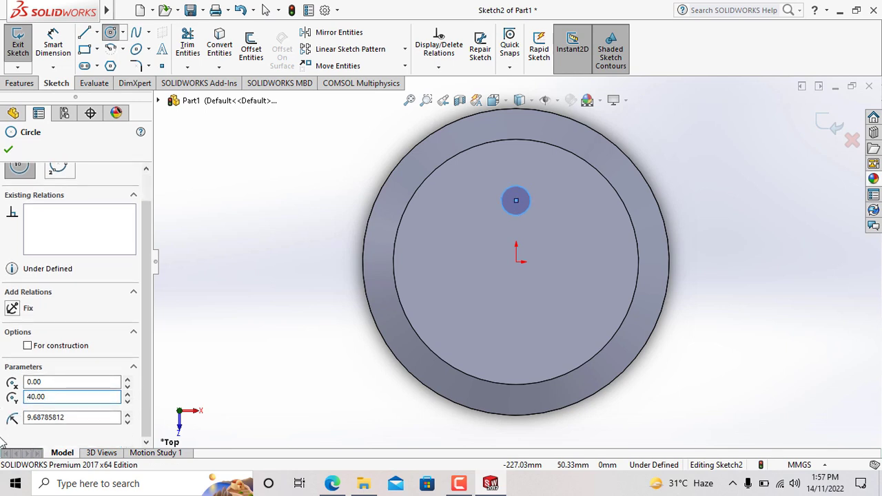
drag(82, 417, 1, 427)
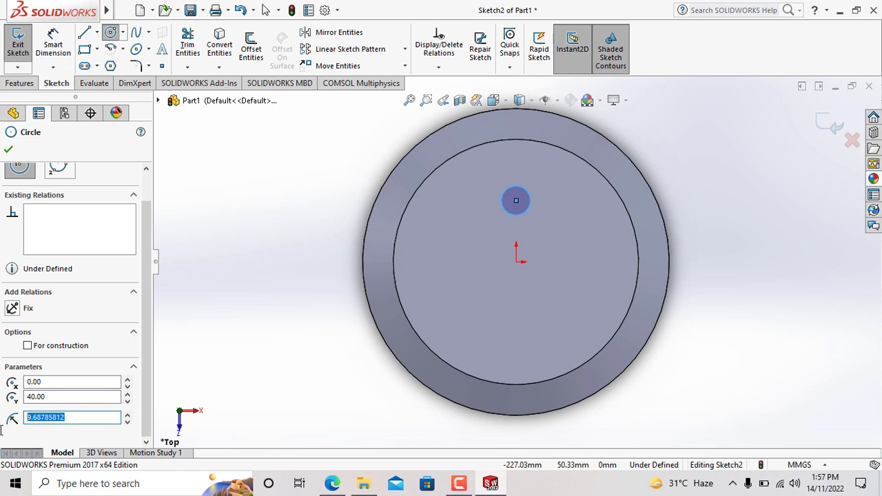
text(5)
key(Return)
text(2)
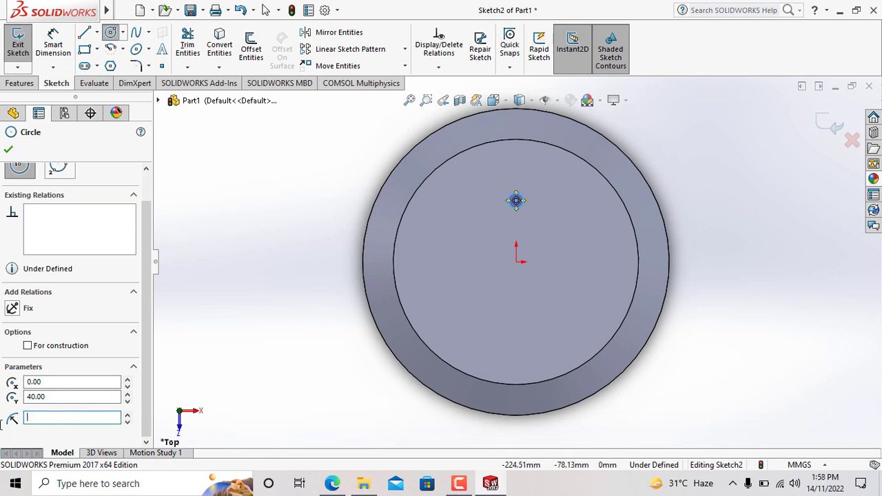
text(10)
key(Return)
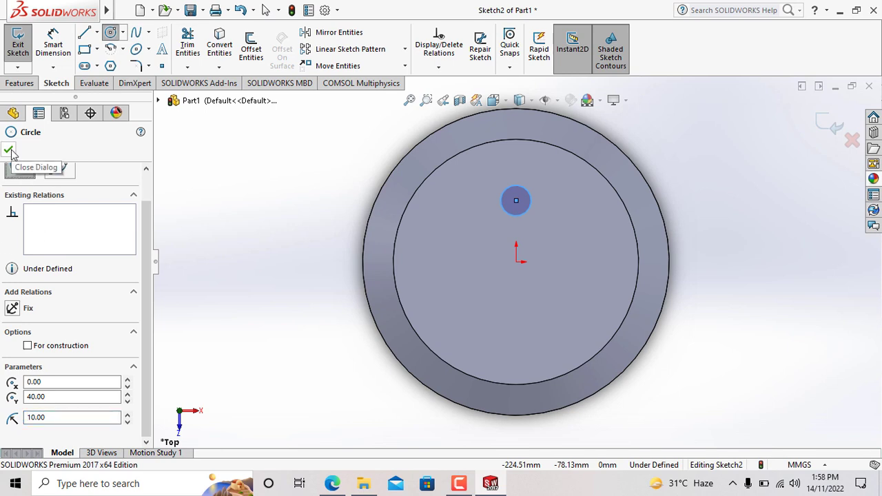
click(9, 150)
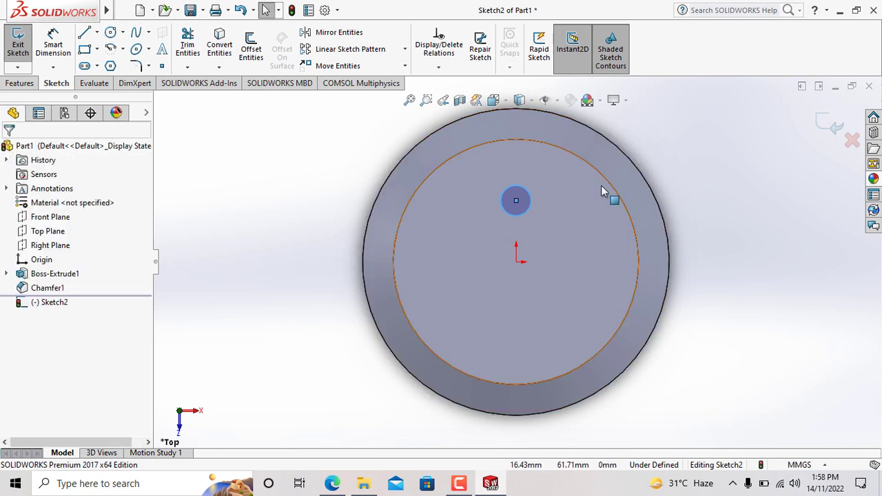
Offset the small circle 5 mm outward into a ring, then select Sketch2
click(518, 197)
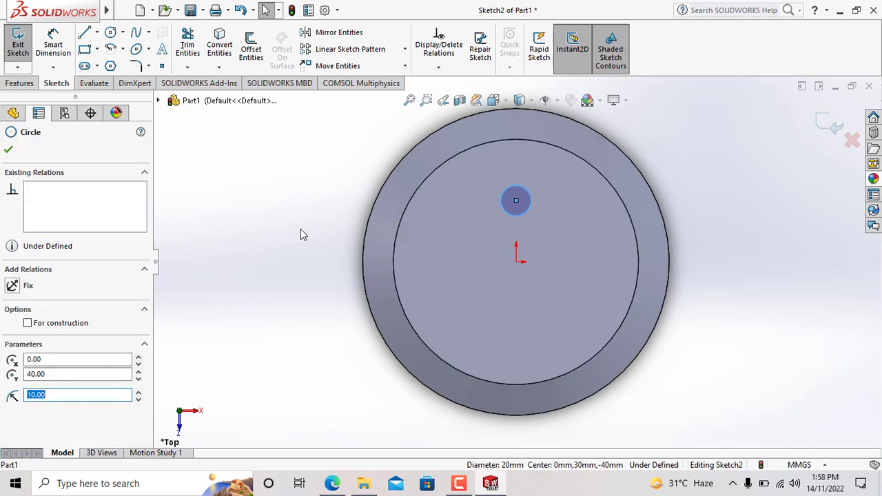
key(ctrl+7)
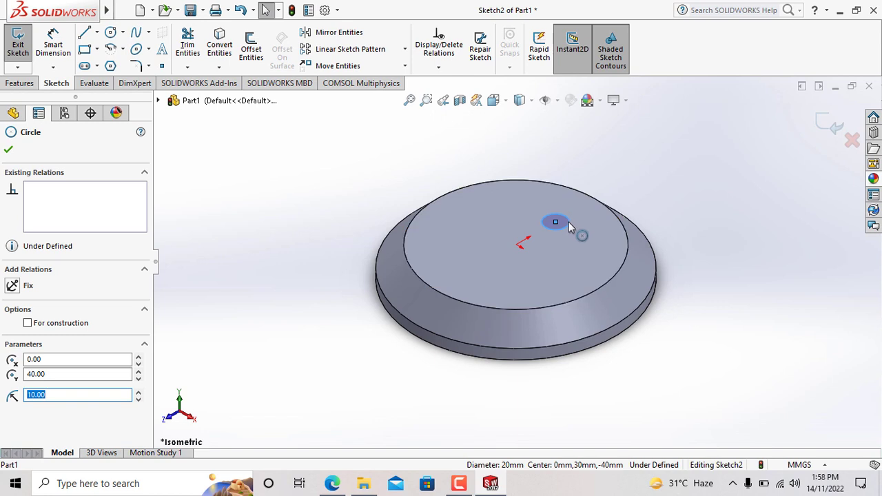
click(250, 61)
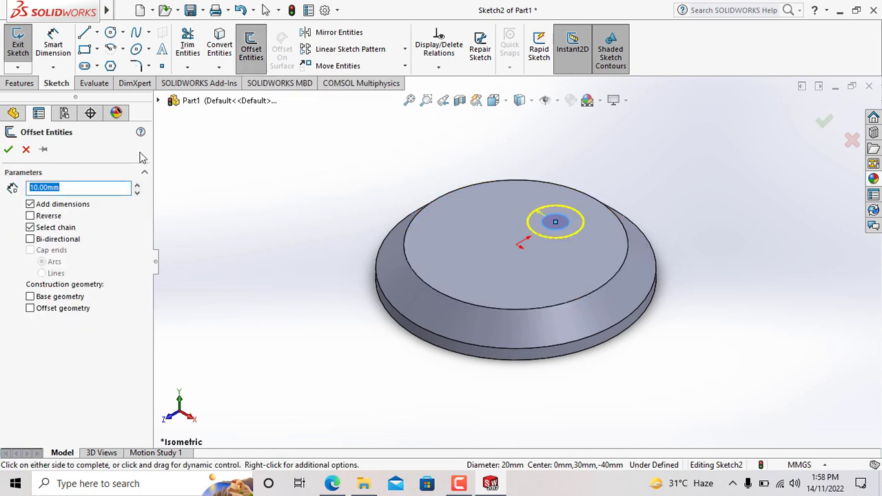
text(5)
key(Return)
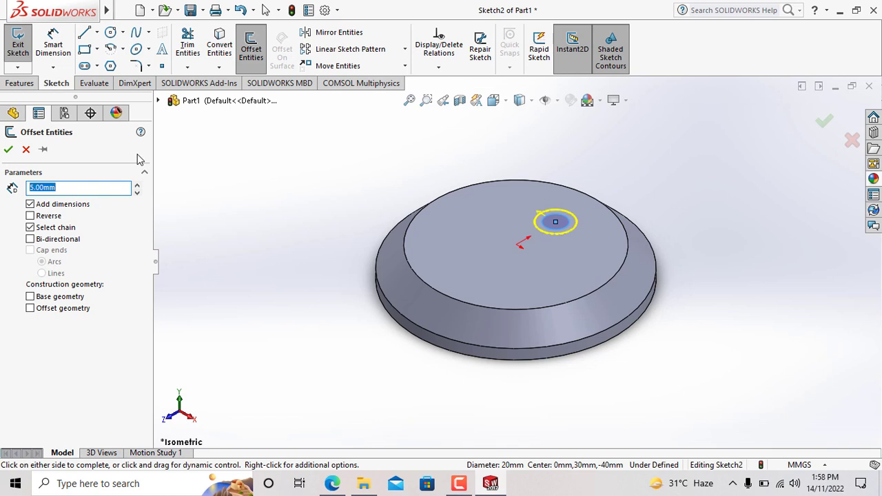
click(8, 149)
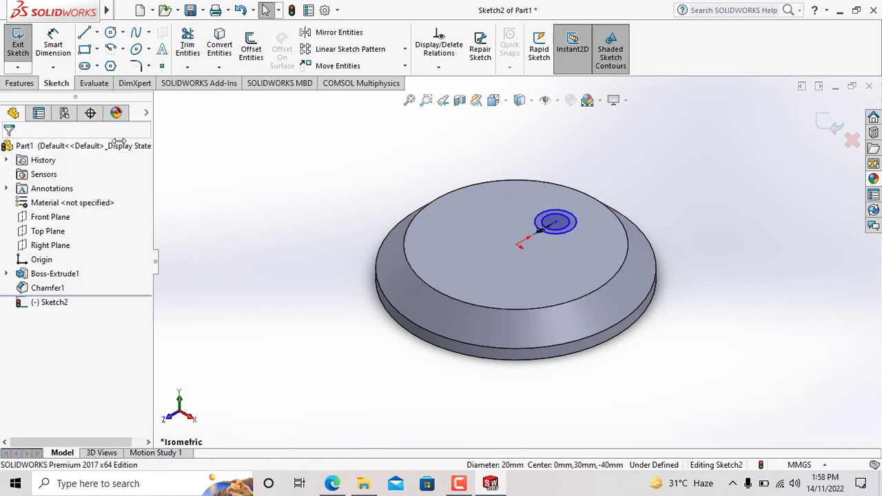
click(50, 305)
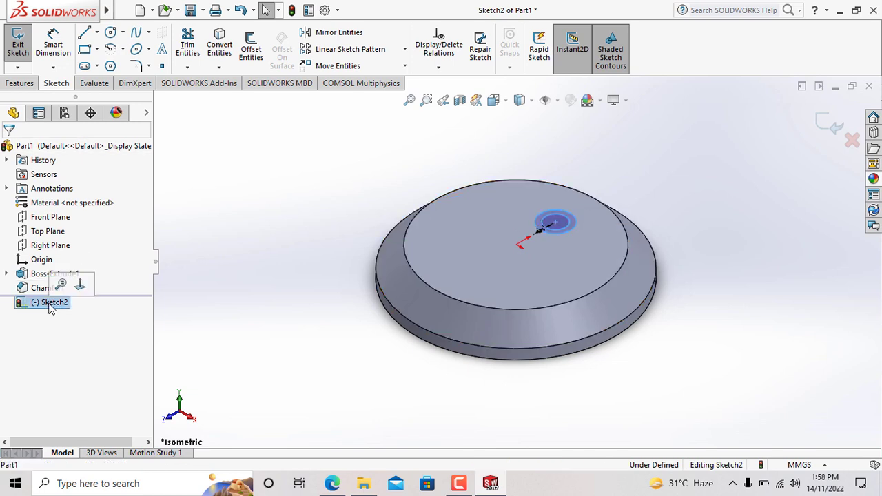
click(19, 83)
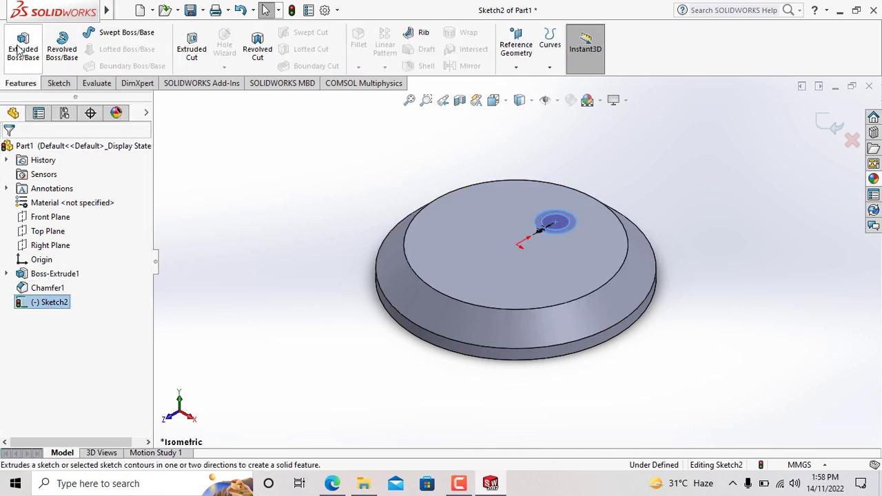
Extrude the ring sketch 5 mm blind into a boss, then select Boss-Extrude2 in the tree
click(19, 51)
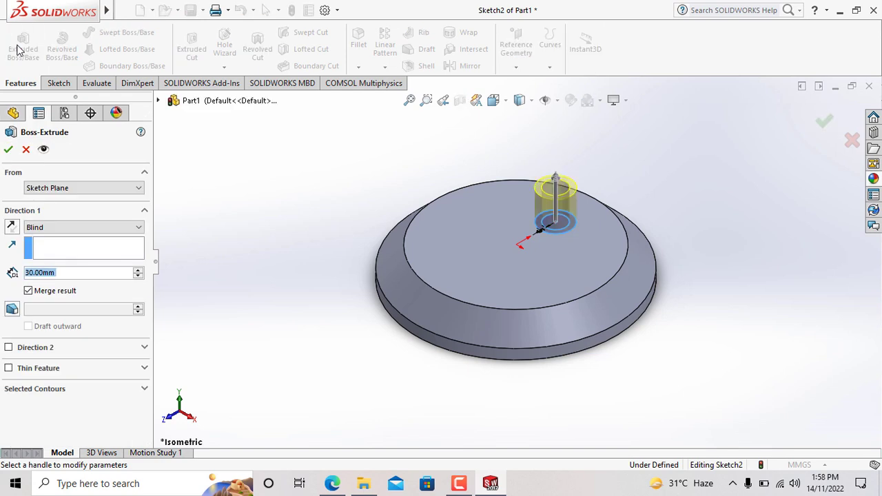
text(5)
key(Return)
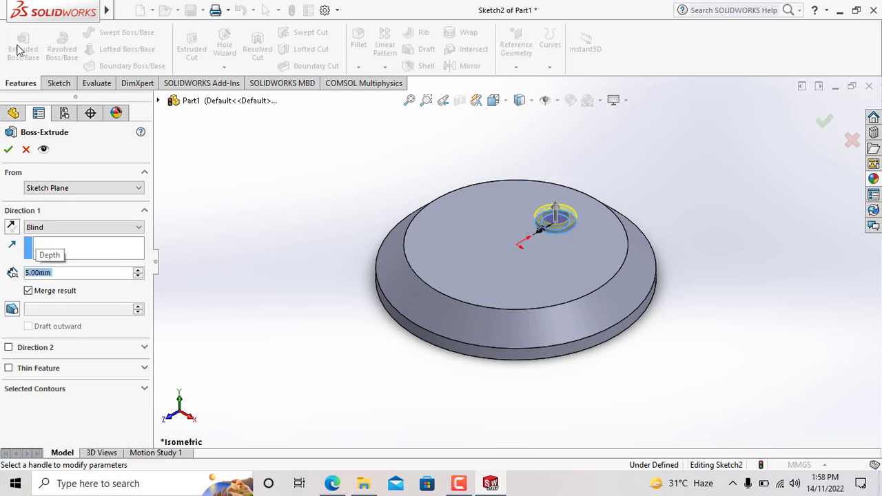
click(9, 149)
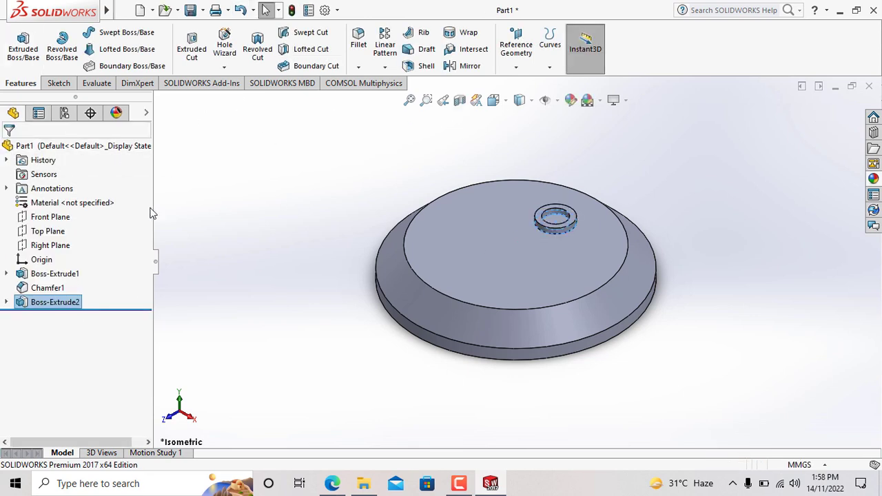
click(39, 289)
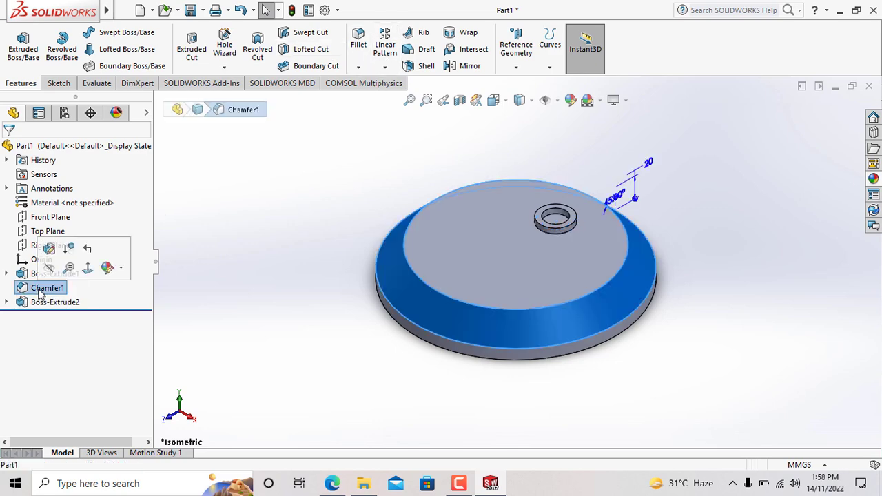
click(44, 301)
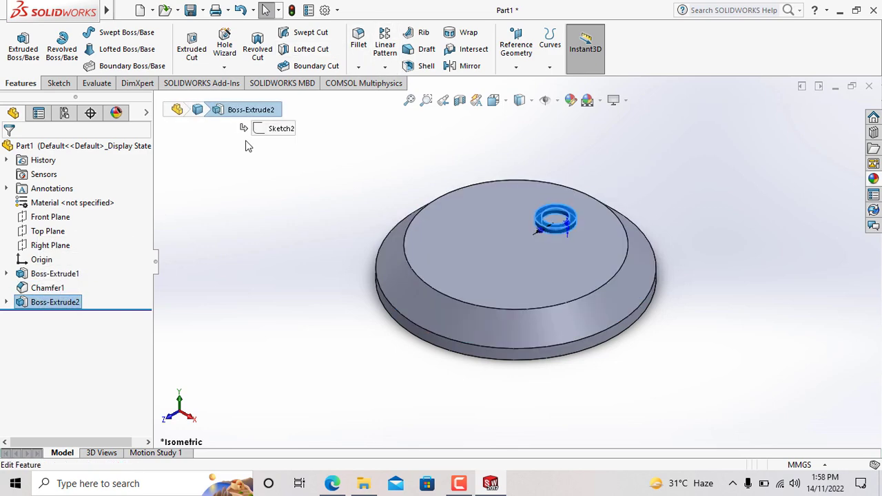
Circular-pattern the ring boss around the disc's top face: 6 instances, equally spaced over 360°
click(387, 68)
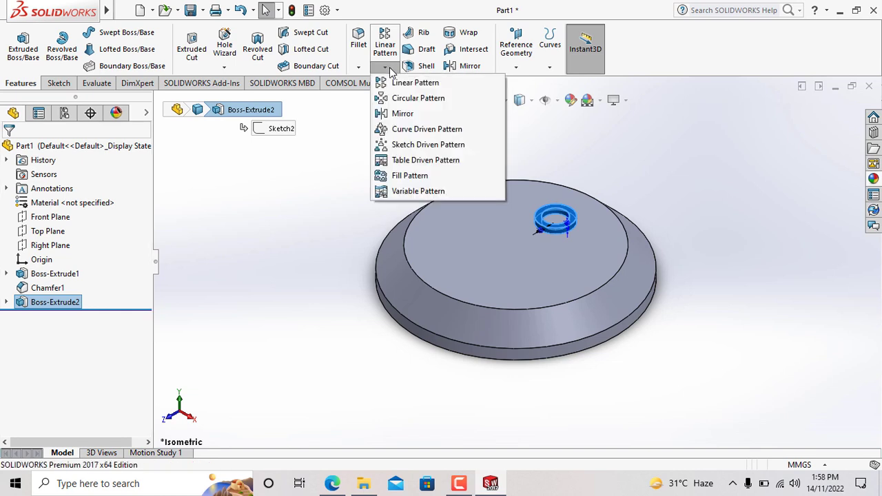
click(400, 97)
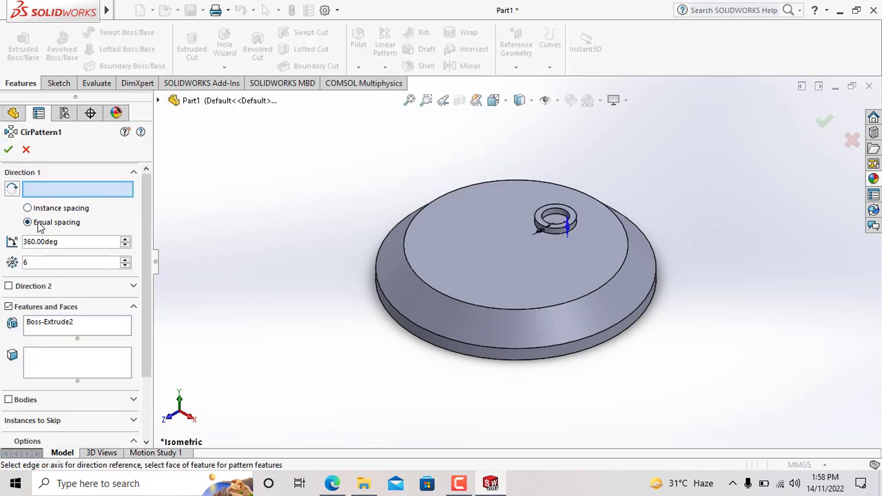
click(76, 259)
text(2)
click(456, 249)
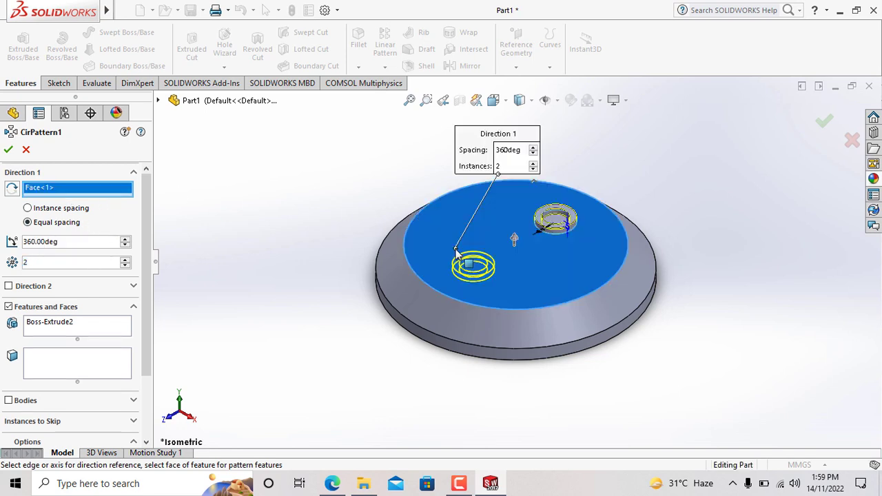
click(124, 260)
click(125, 260)
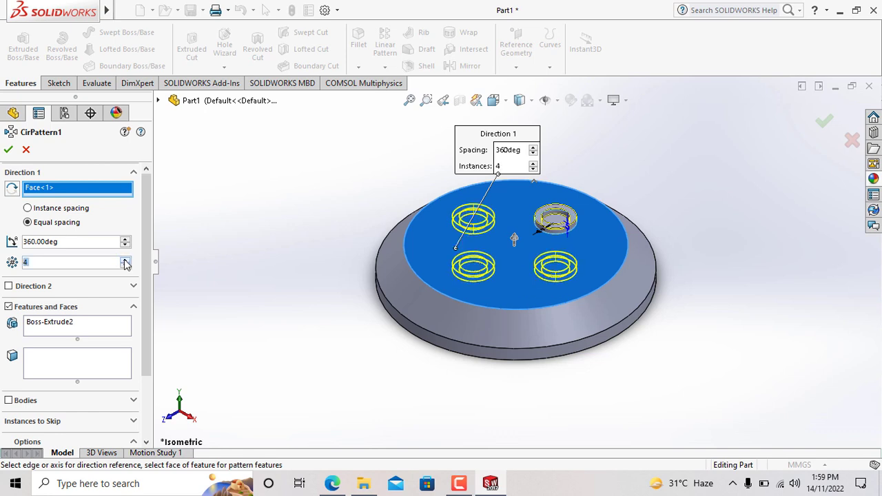
click(125, 260)
click(125, 259)
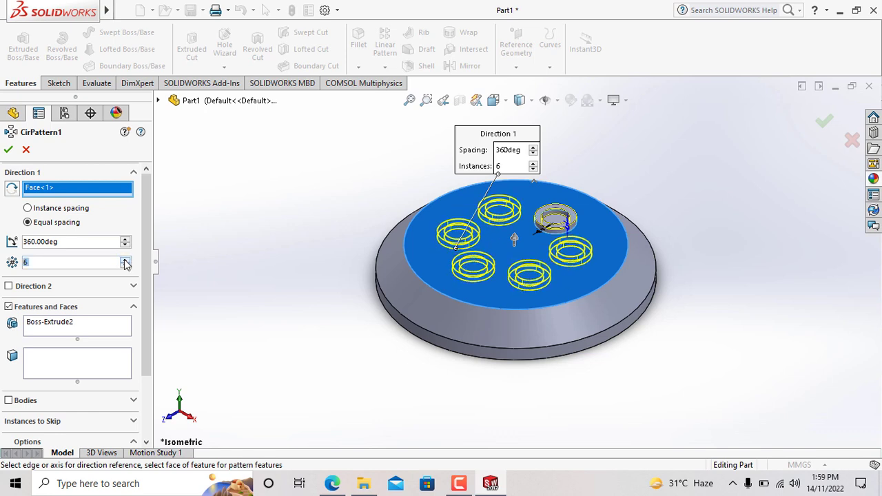
click(8, 148)
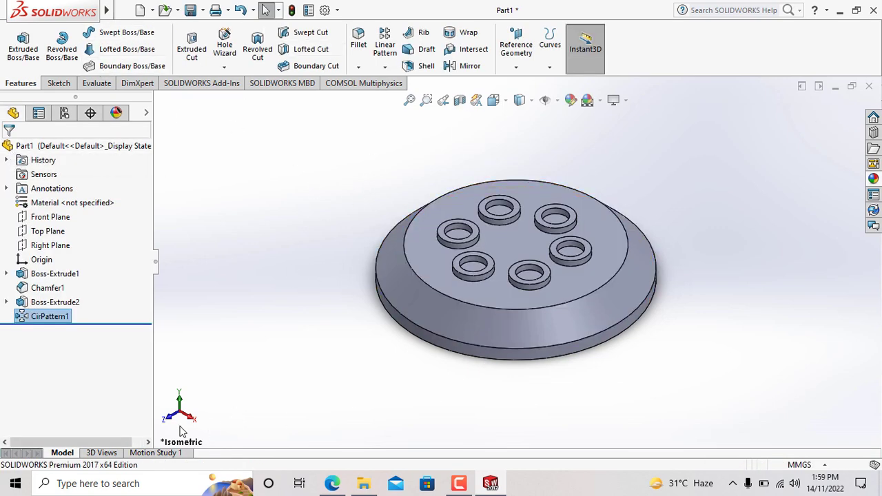
right_click(430, 147)
mouse_move(483, 168)
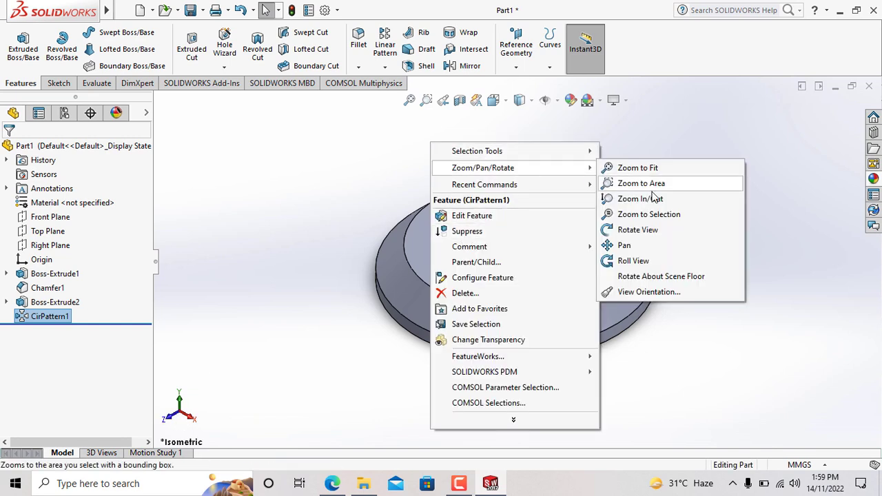
click(647, 228)
mouse_move(642, 219)
mouse_down()
mouse_move(540, 277)
mouse_move(649, 193)
mouse_up()
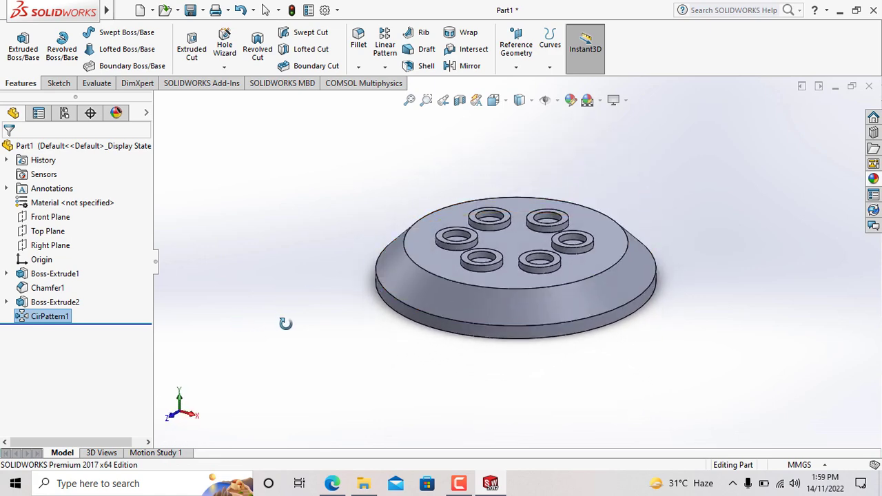
key(ctrl+7)
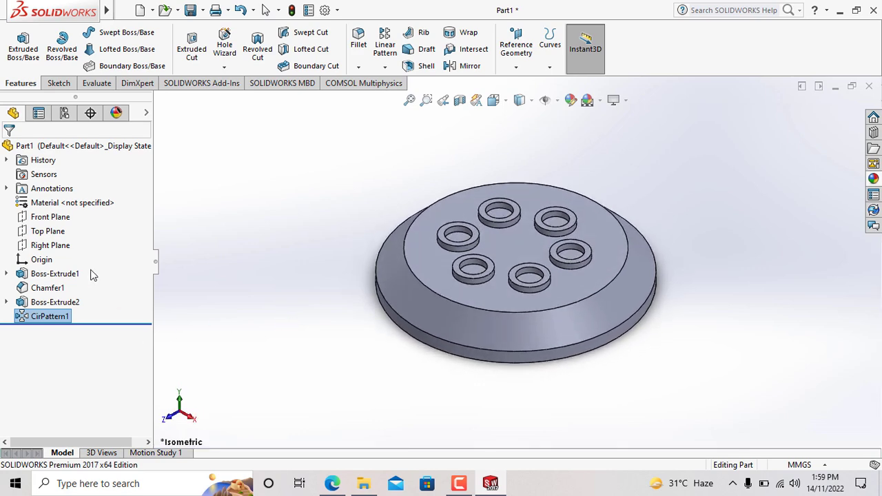